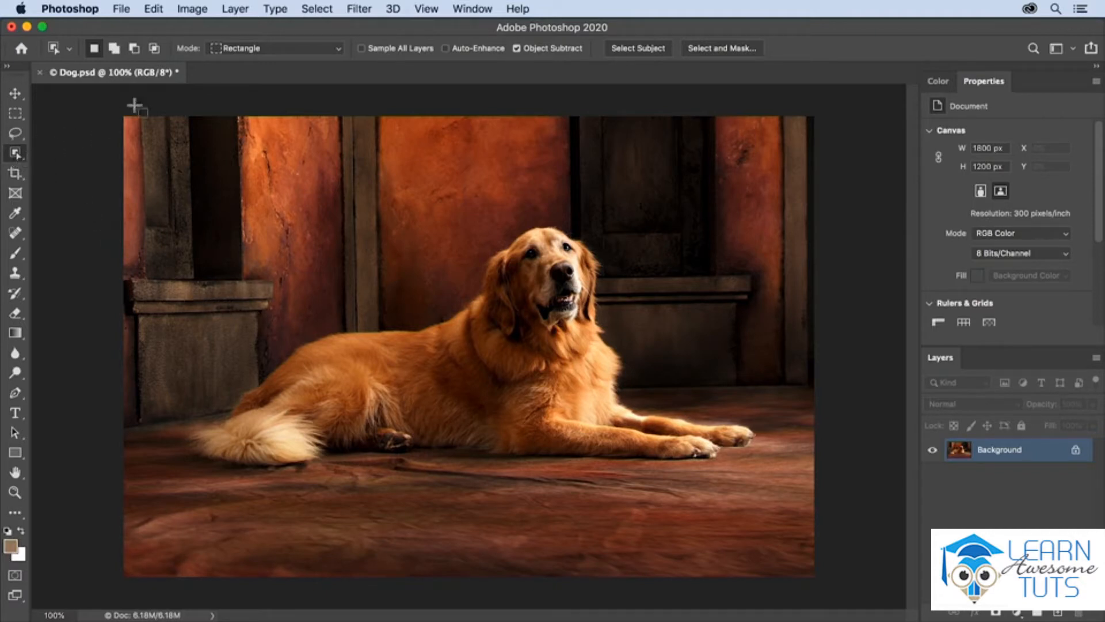
- Select the dog with the Object Selection tool, then subtract the extra areas beneath its body and beside its chest with the Lasso
drag(182, 192, 766, 491)
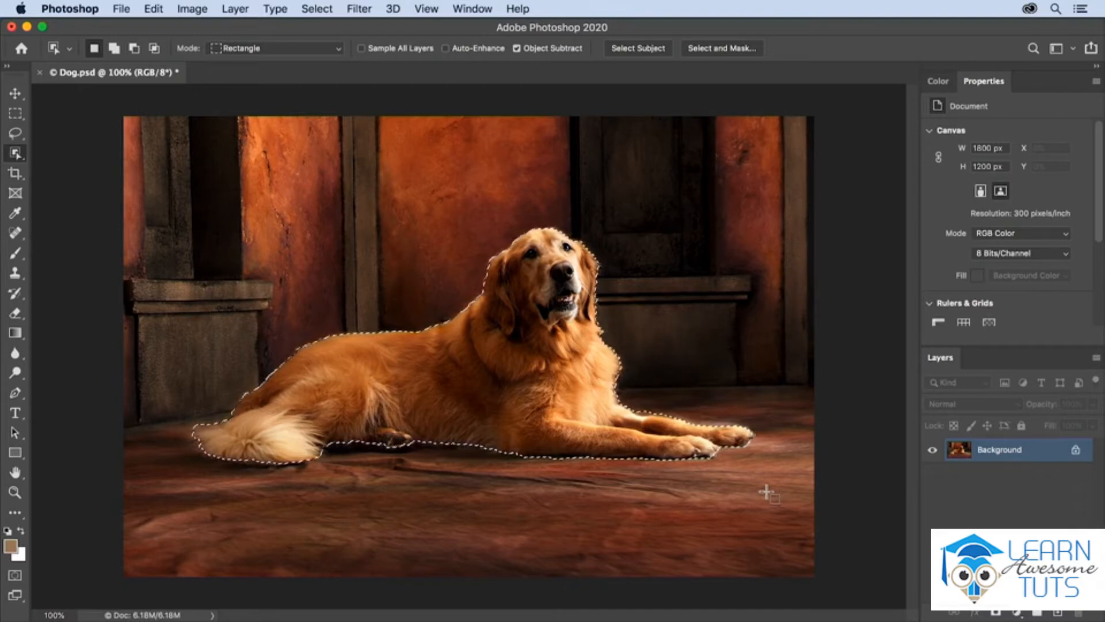
click(15, 133)
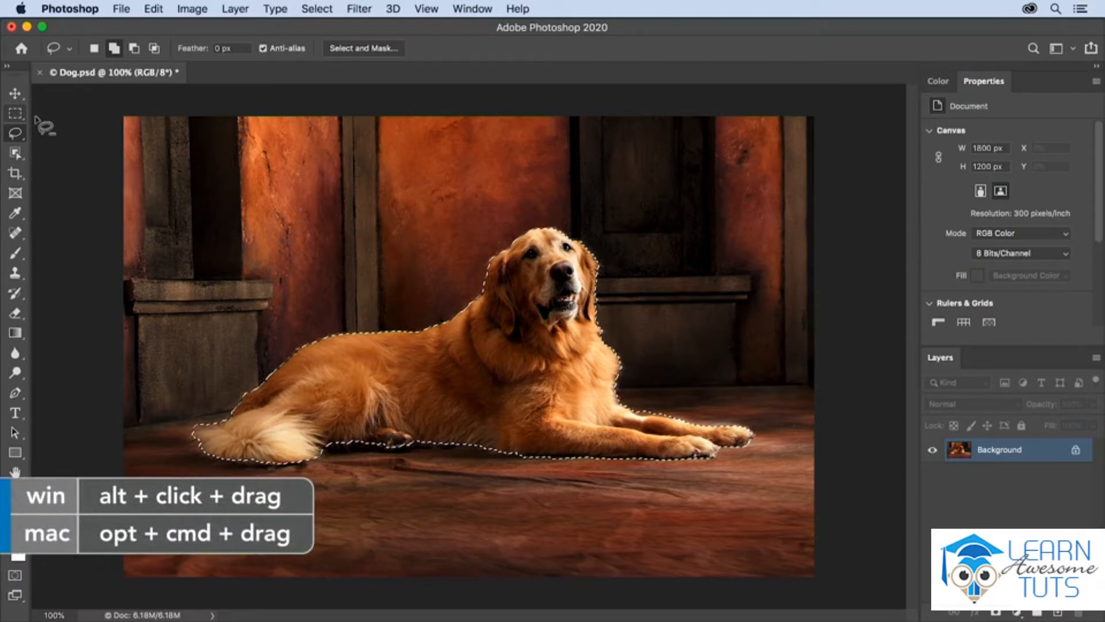
mouse_move(319, 458)
mouse_down()
mouse_move(384, 441)
mouse_move(358, 470)
mouse_move(438, 452)
mouse_move(626, 450)
mouse_move(662, 463)
mouse_move(662, 490)
mouse_move(532, 489)
mouse_up()
mouse_move(622, 354)
mouse_down()
mouse_move(618, 398)
mouse_move(632, 417)
mouse_move(705, 427)
mouse_move(711, 391)
mouse_move(688, 367)
mouse_up()
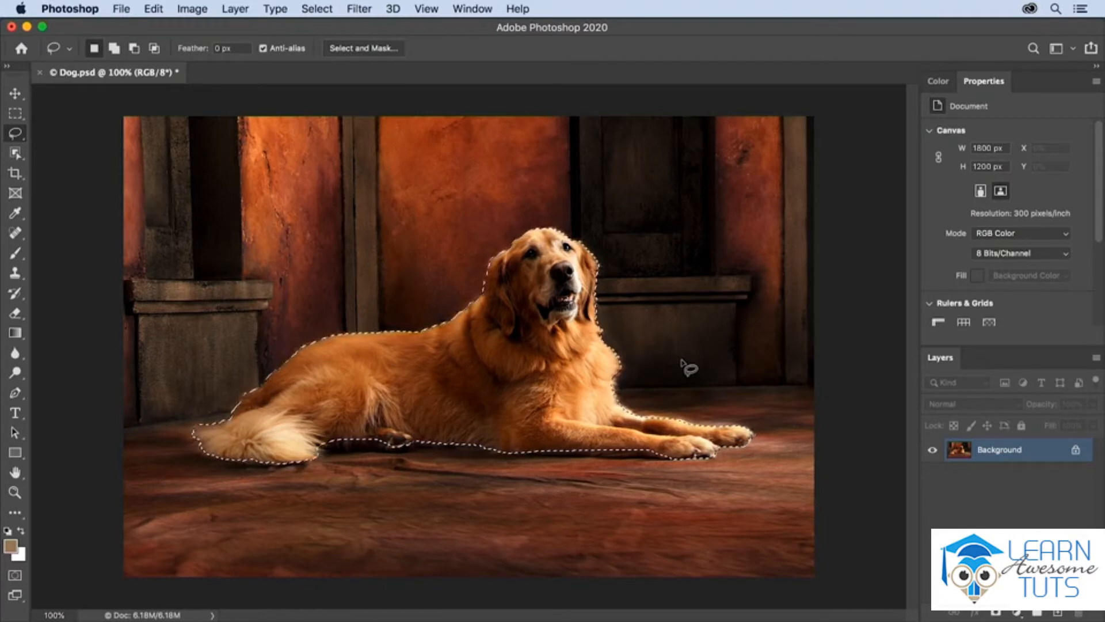
- Open the dog selection in Select and Mask and activate the Lasso tool there
click(368, 49)
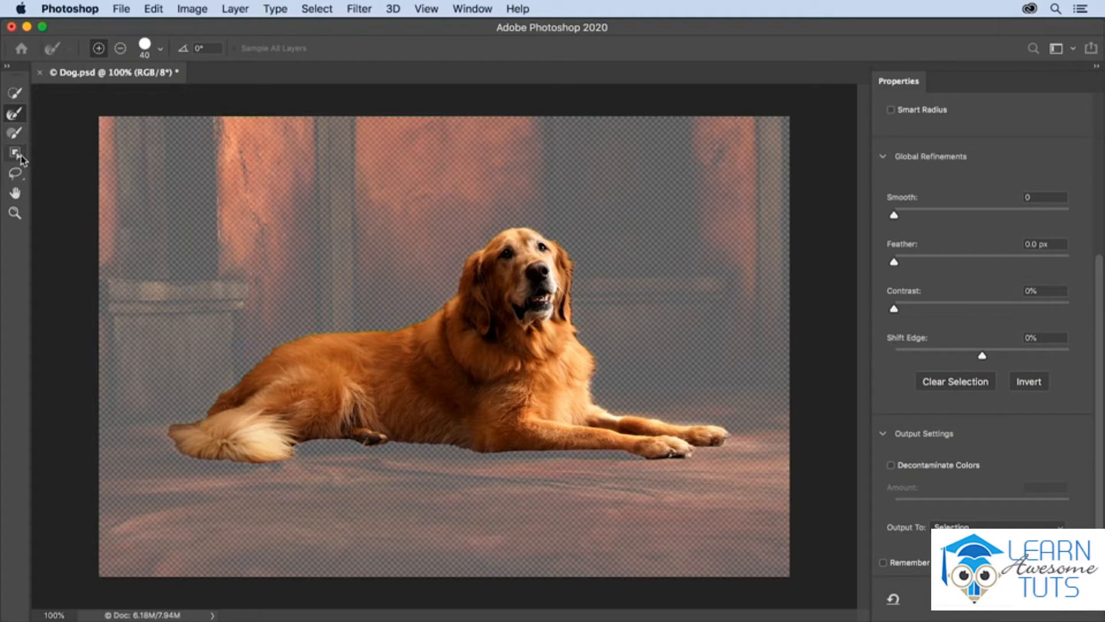
click(19, 173)
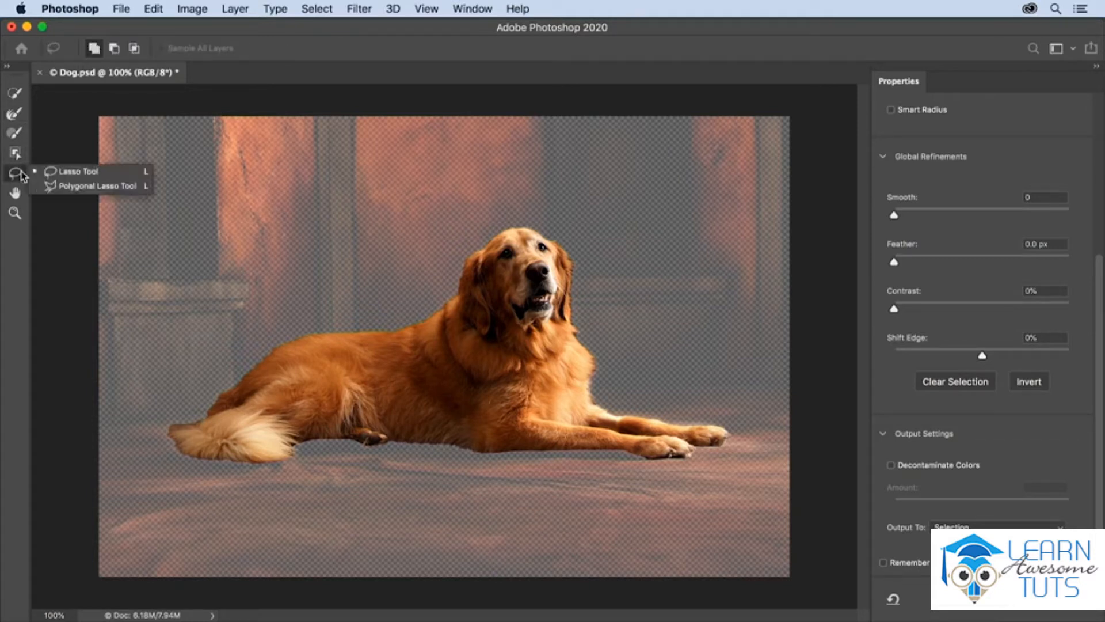
click(22, 174)
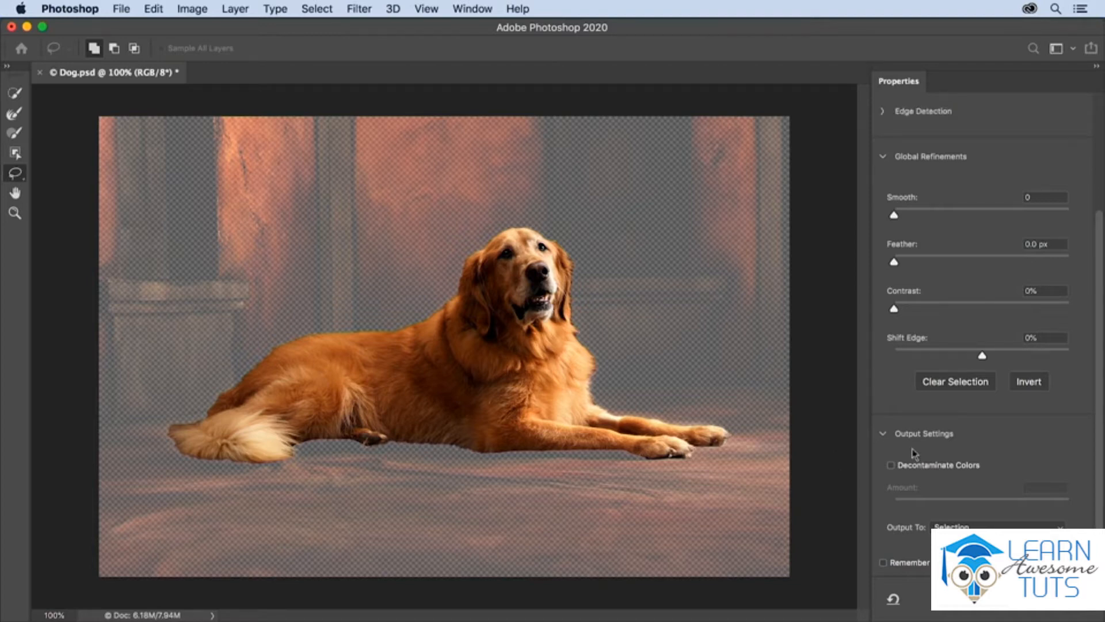
- Preview the dog selection as Marching Ants and cycle through the other view modes
scroll(913, 454, up, 5)
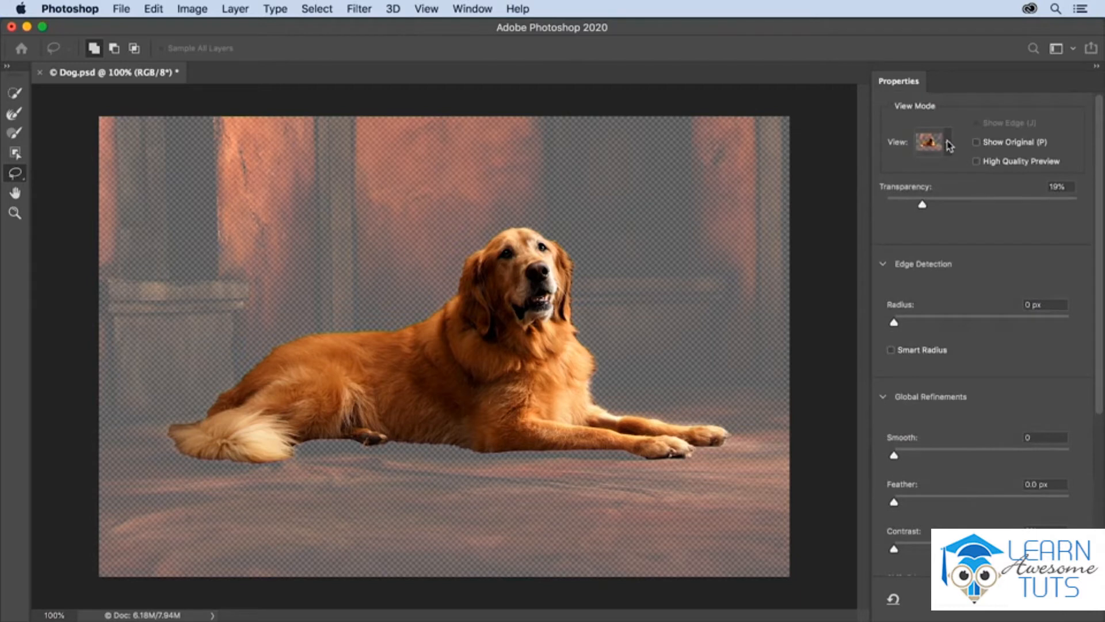
click(949, 145)
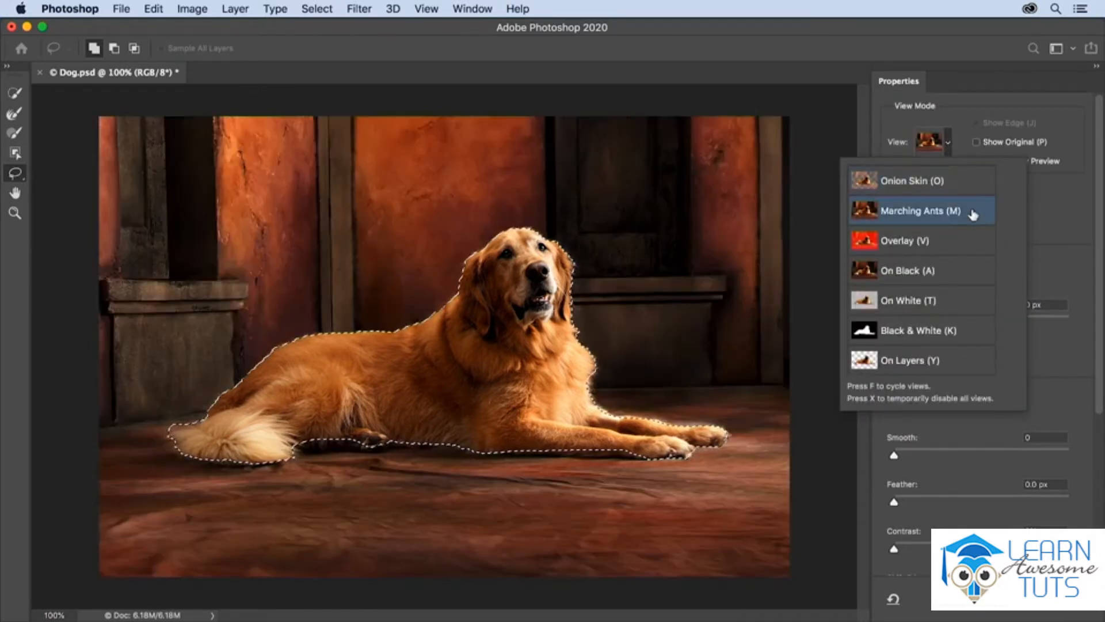
click(959, 150)
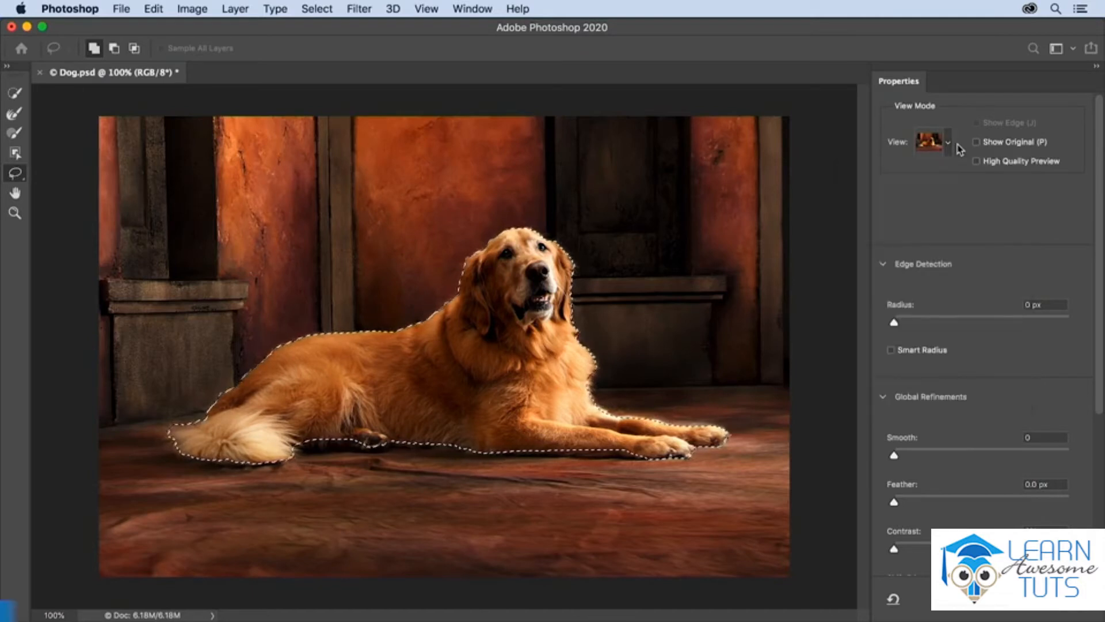
key(f)
key(f)
key(f)
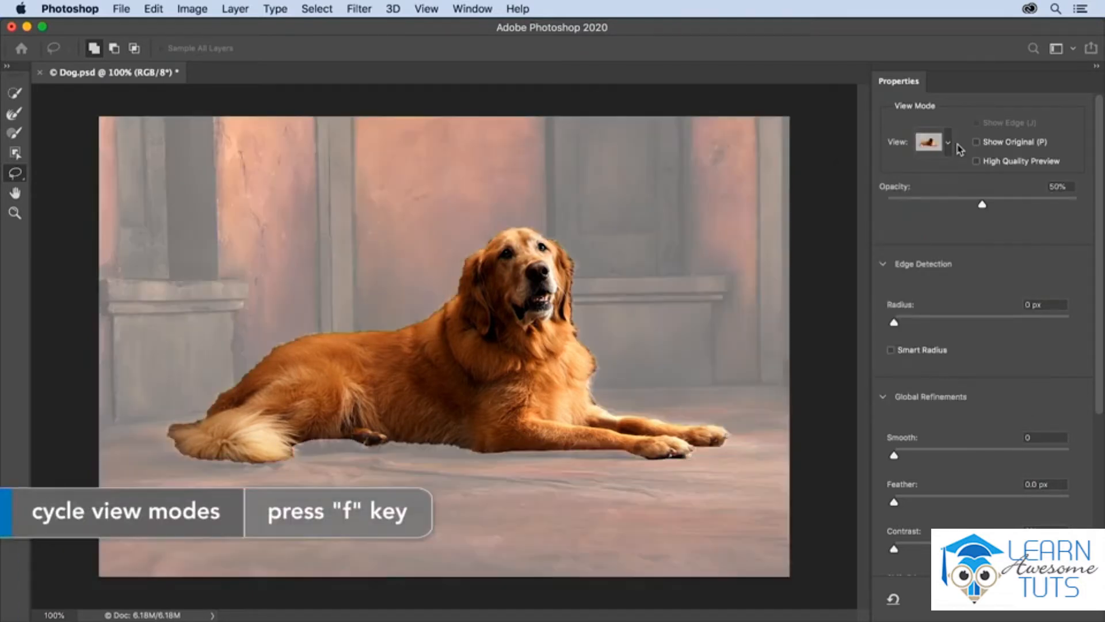
key(f)
key(f)
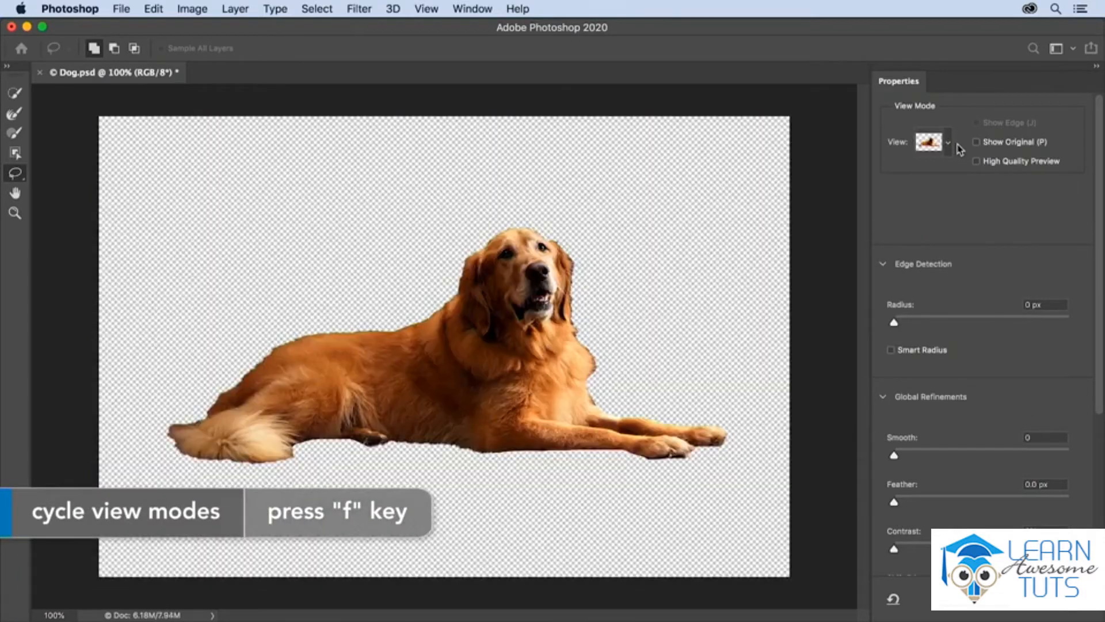
key(f)
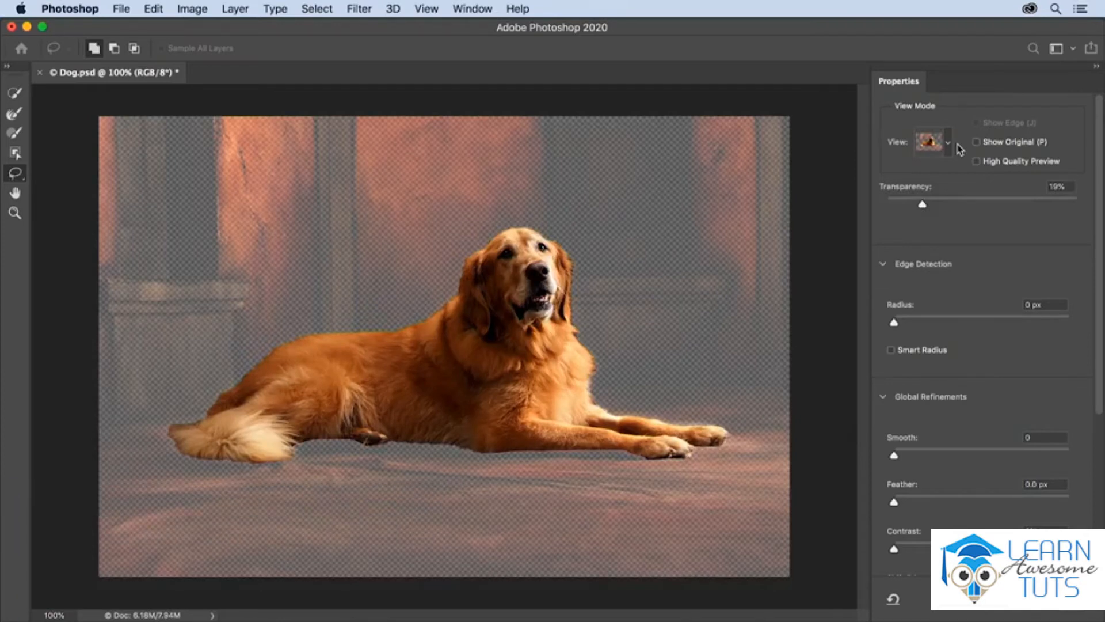
- Set the view mode to Onion Skin with 47% transparency
click(945, 146)
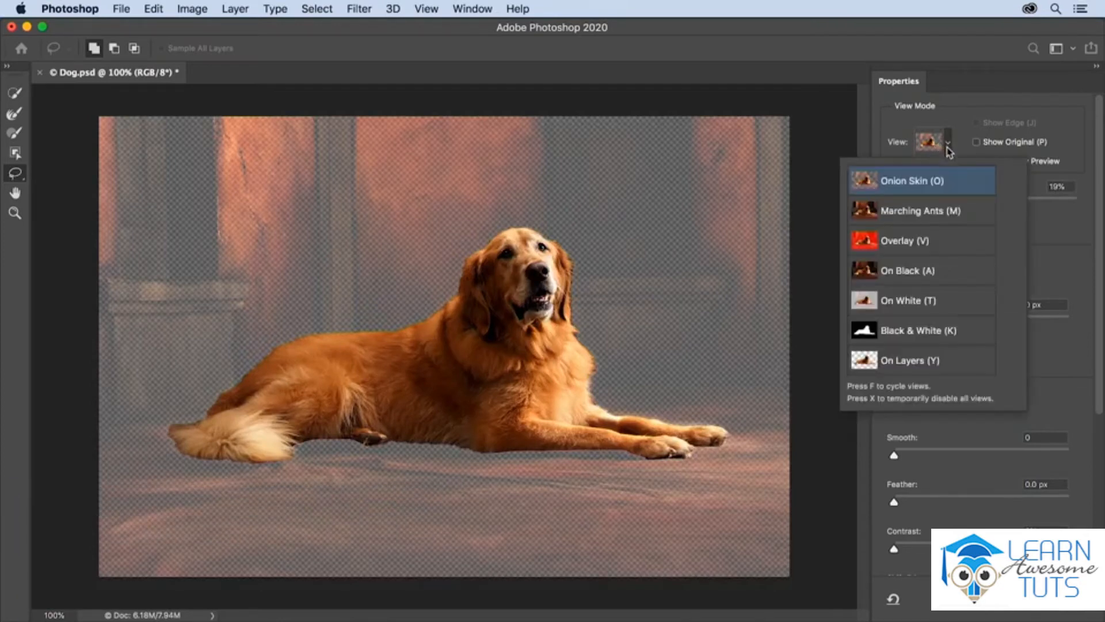
click(946, 180)
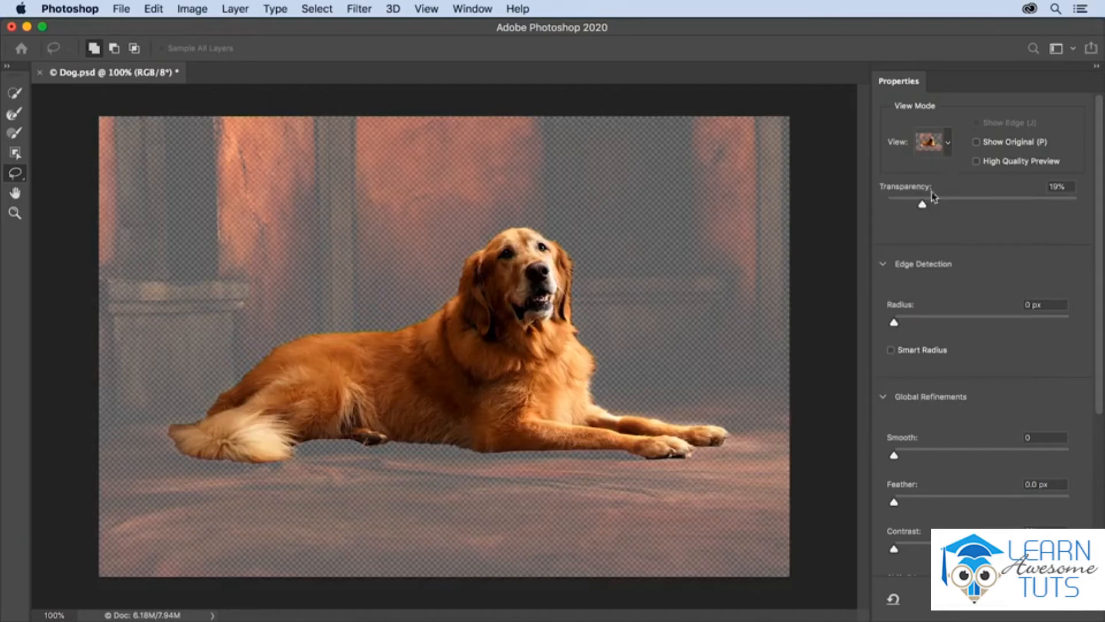
drag(925, 207, 976, 208)
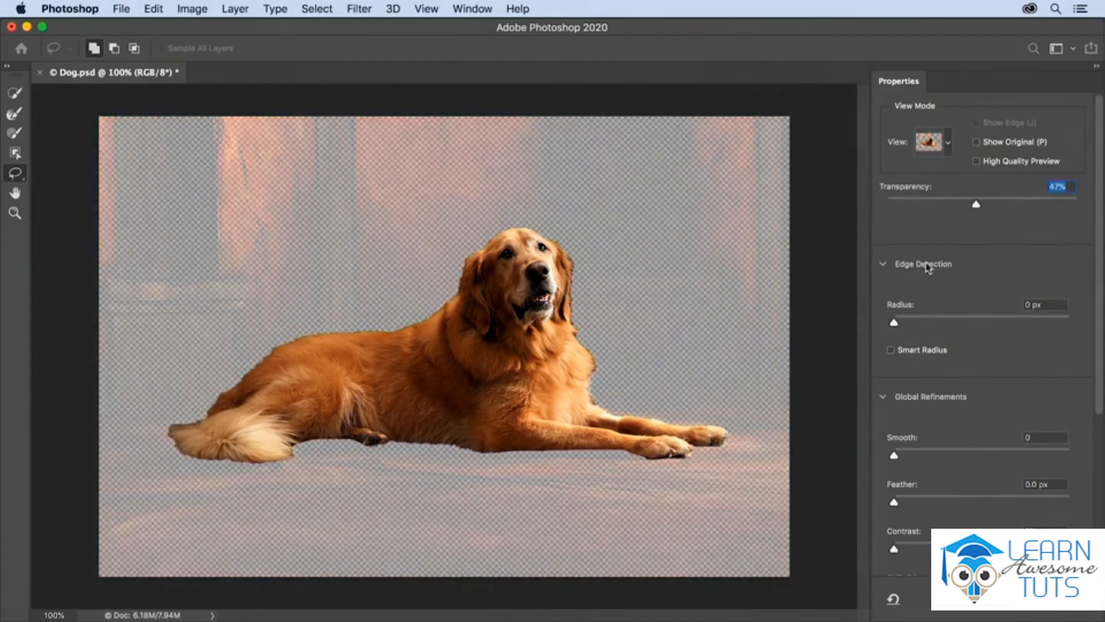
- Try edge detection on the dog selection with Smart Radius enabled and a radius of 4 px
click(891, 351)
click(898, 323)
drag(900, 324, 933, 326)
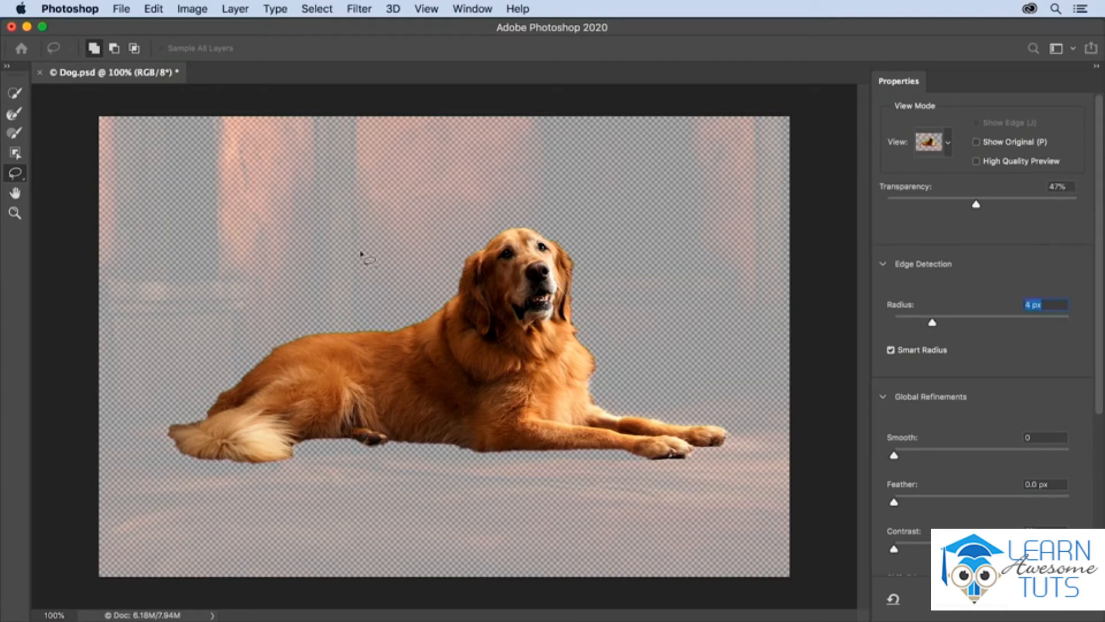
- Refine the fur along the dog's tail with the Refine Edge Brush at size 40
click(15, 113)
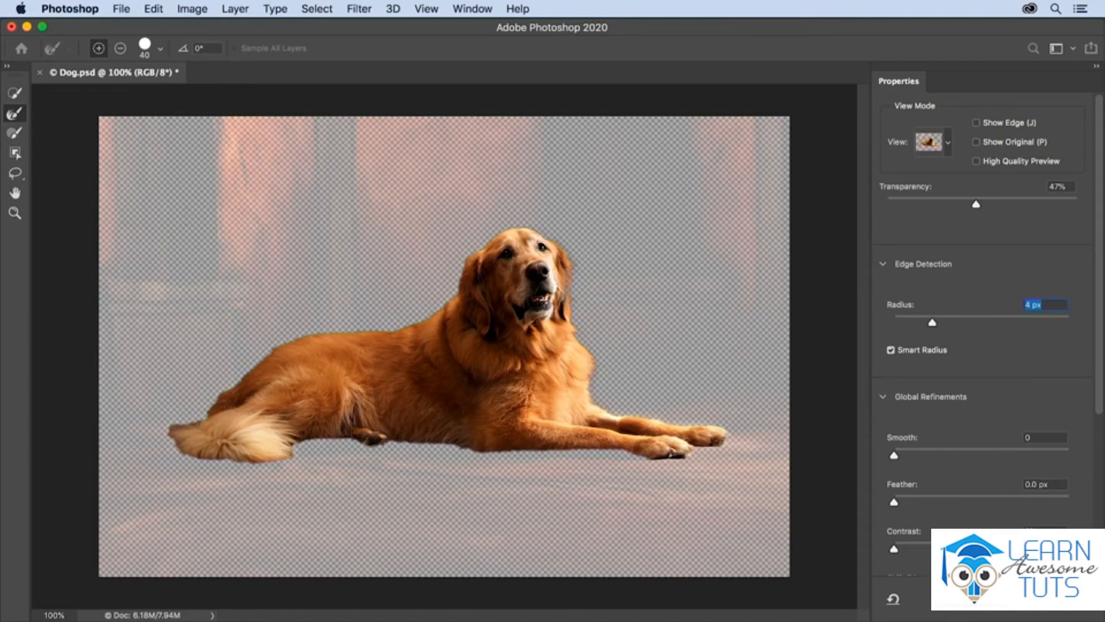
click(15, 132)
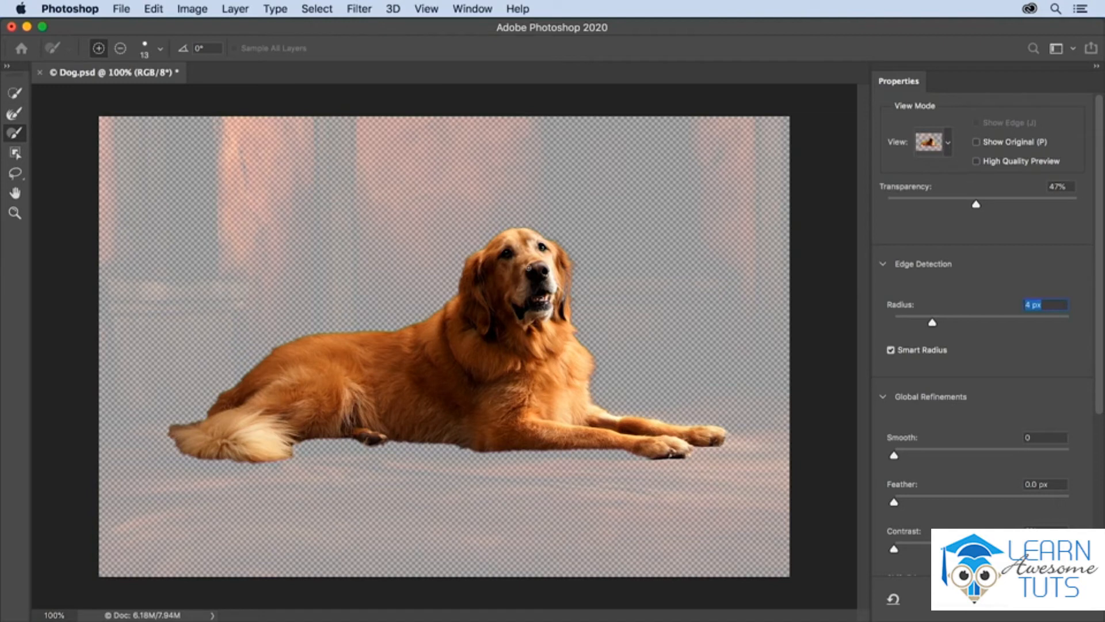
key(r)
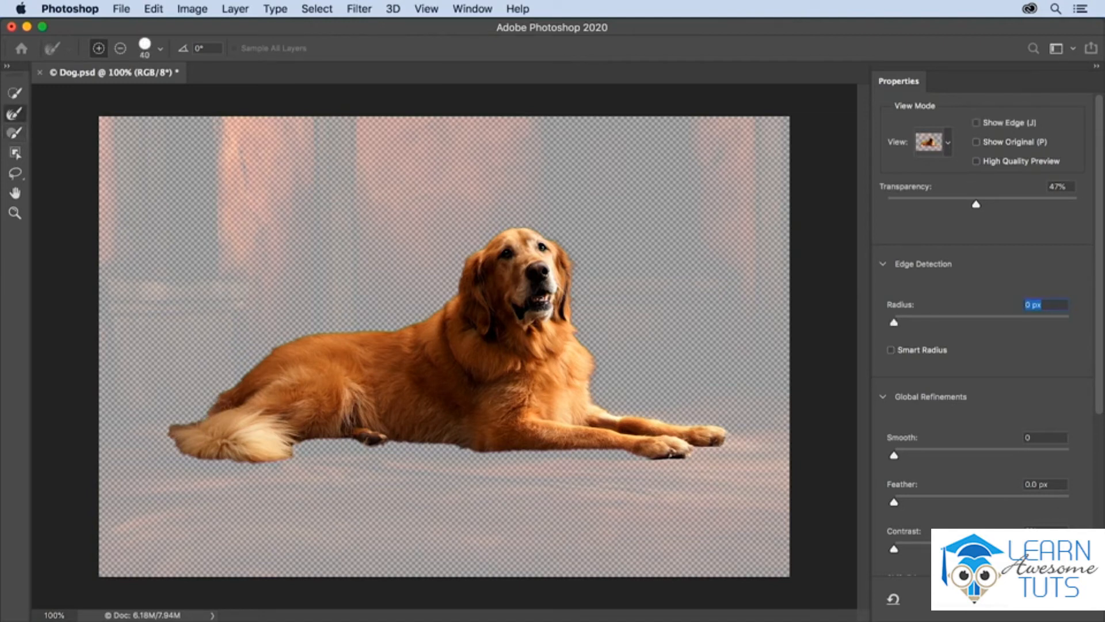
mouse_move(175, 437)
mouse_down()
mouse_move(179, 449)
mouse_move(216, 458)
mouse_move(285, 465)
mouse_move(301, 453)
mouse_up()
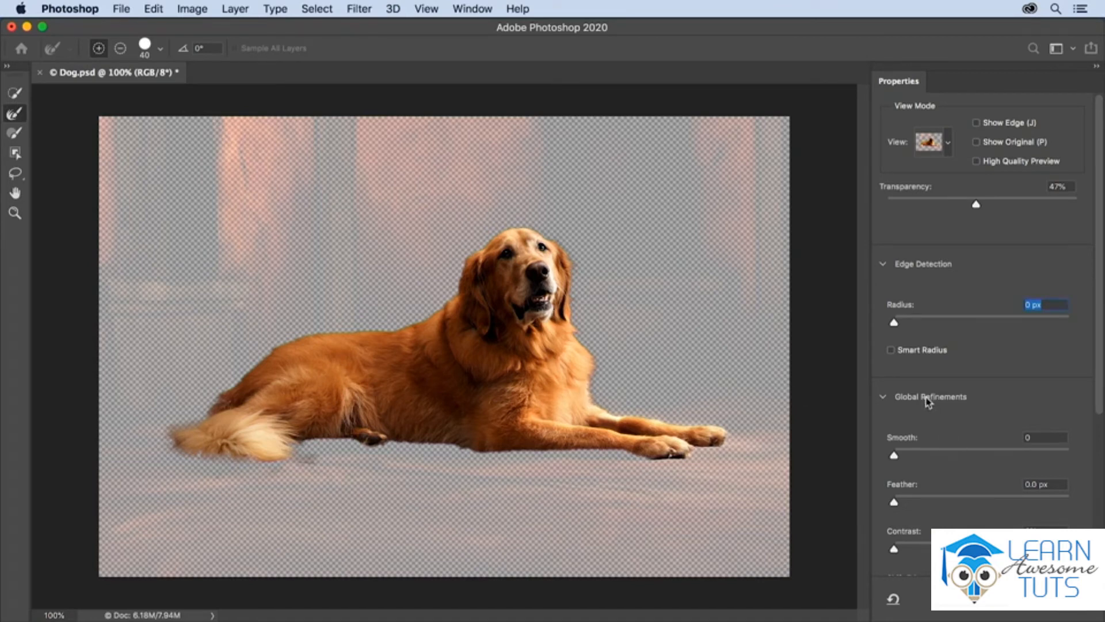
- Keep the output as Selection and apply the Select and Mask refinement
scroll(943, 408, down, 1)
scroll(943, 408, down, 5)
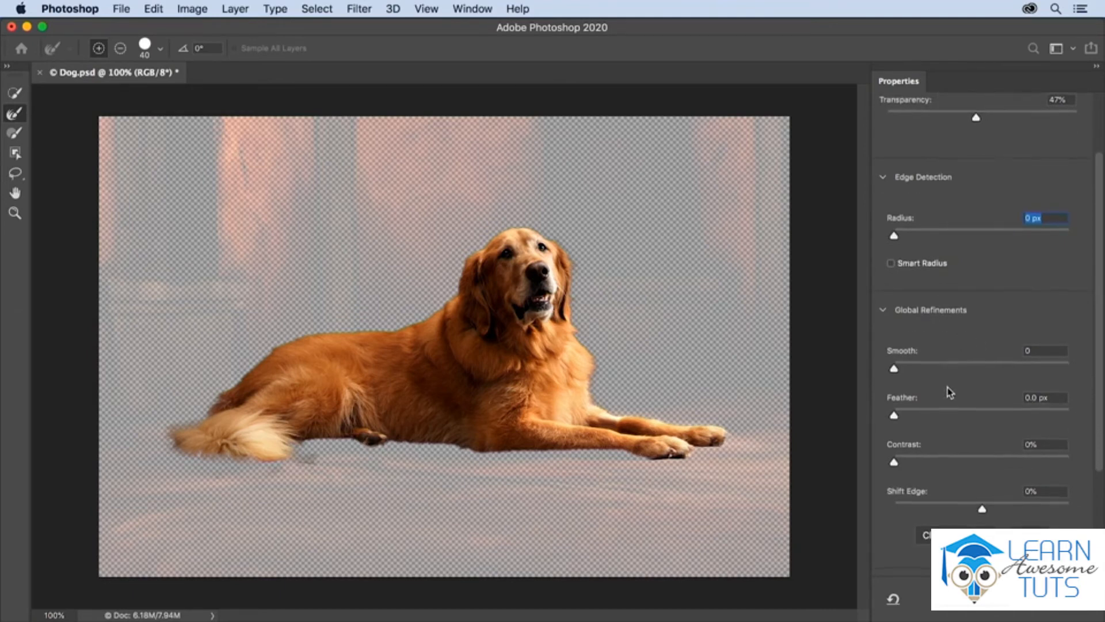
scroll(945, 395, down, 3)
scroll(1036, 512, down, 5)
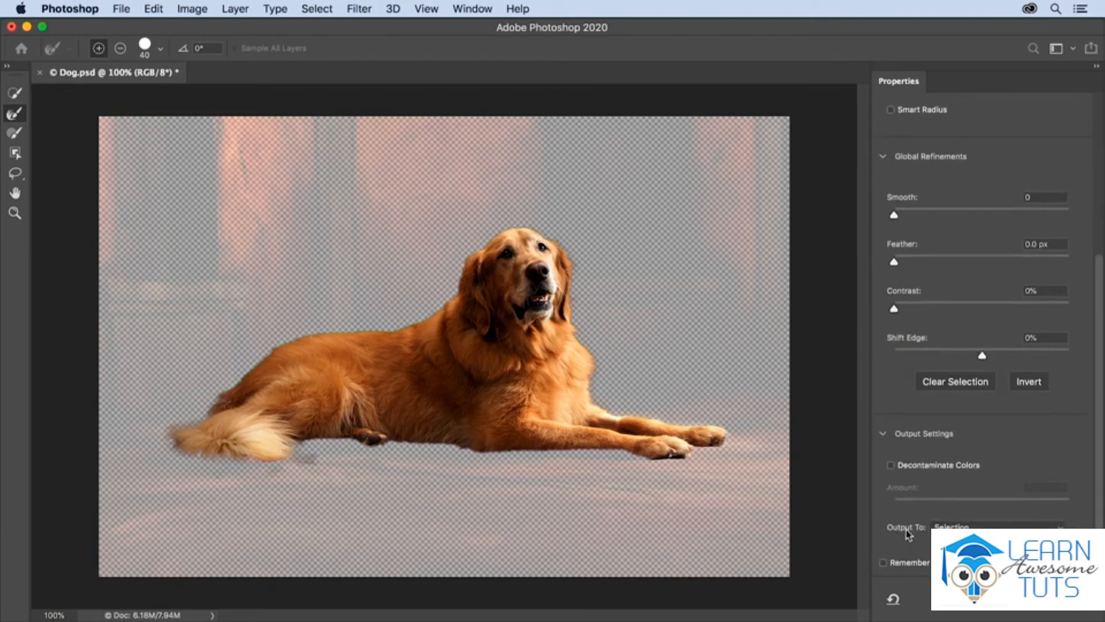
click(936, 526)
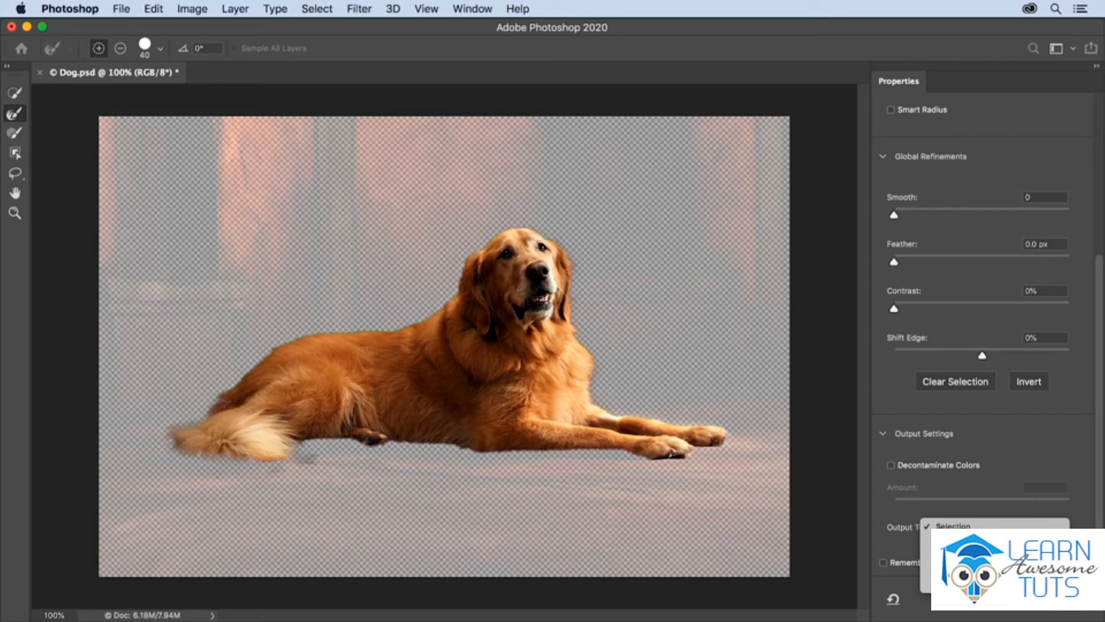
key(Escape)
click(1058, 599)
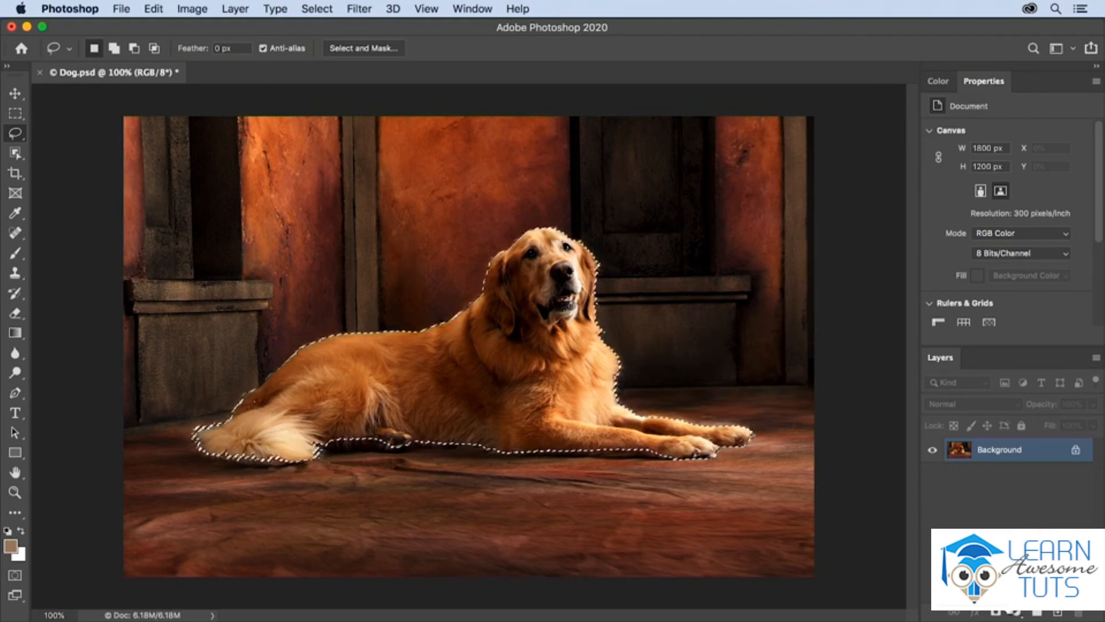
- Add a Hue/Saturation adjustment layer from the dog selection and set its saturation to -100
click(1016, 612)
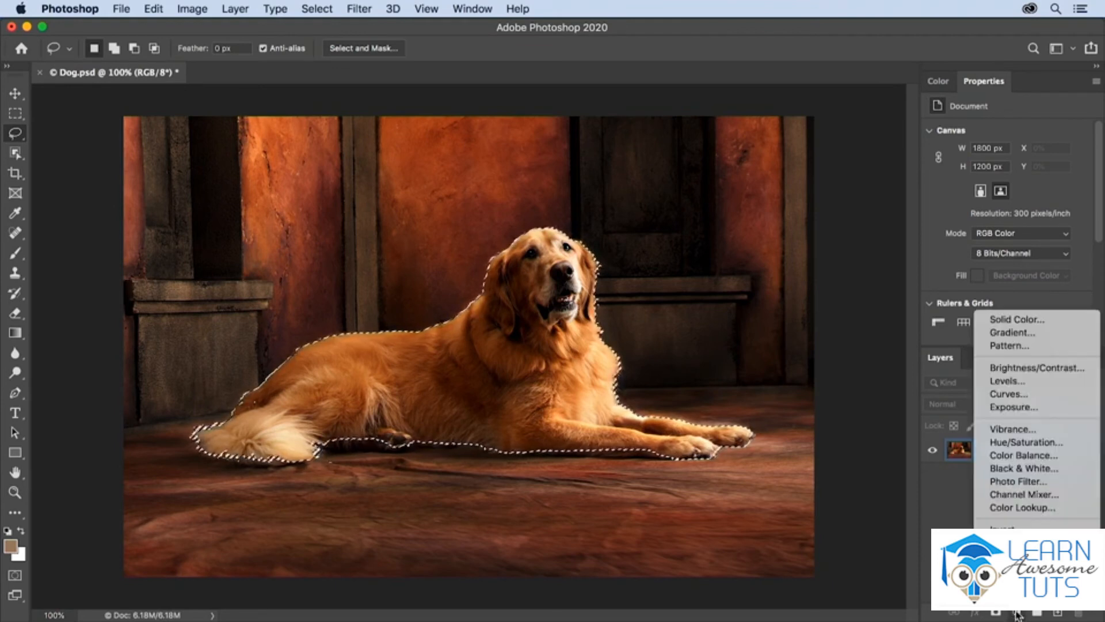
click(1042, 443)
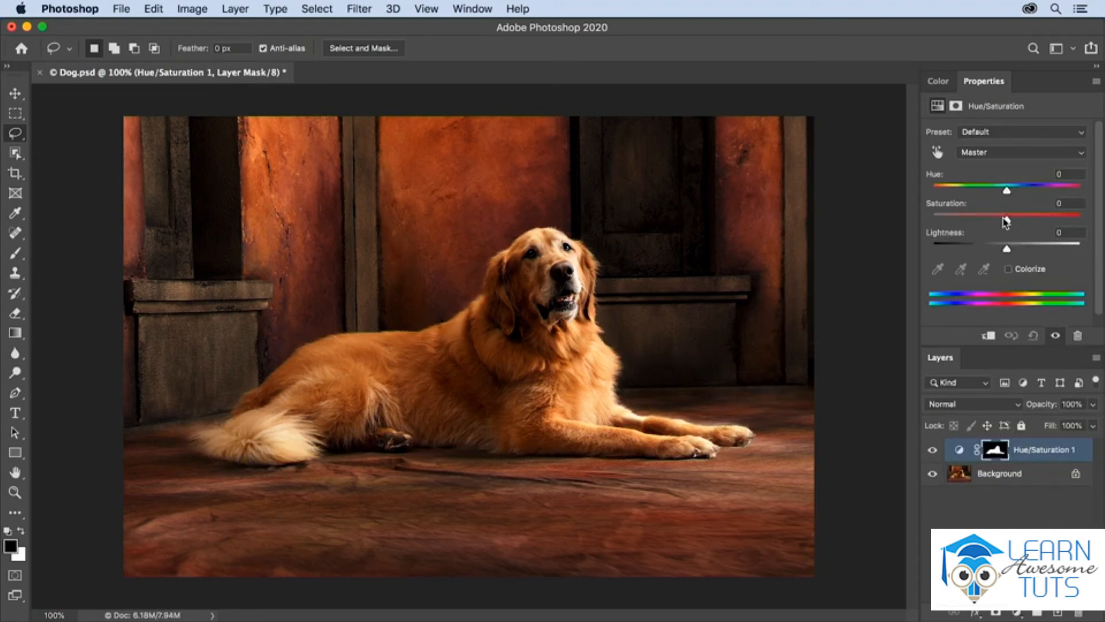
drag(1006, 219, 931, 219)
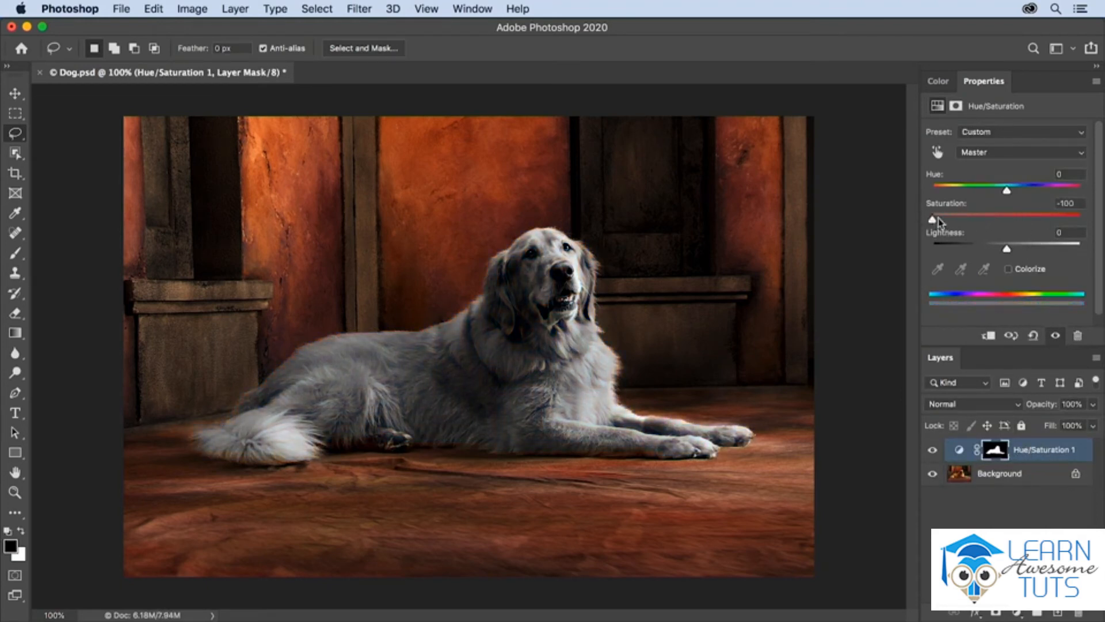
- Invert the layer mask of the Hue/Saturation adjustment so that it desaturates the background instead of the dog
click(956, 107)
scroll(1002, 294, down, 1)
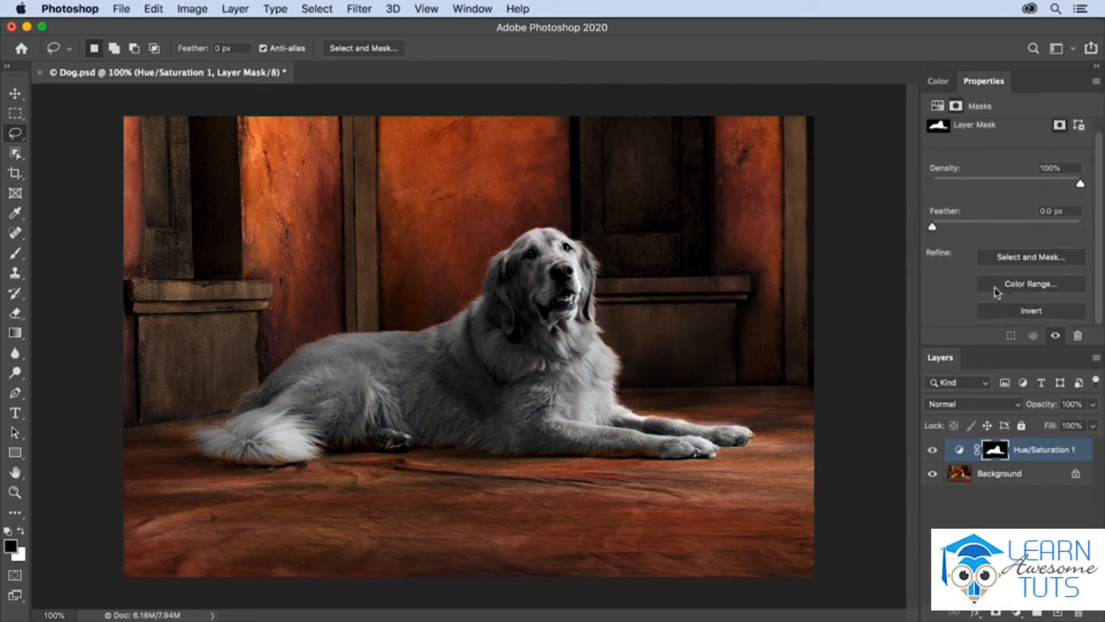
click(1009, 312)
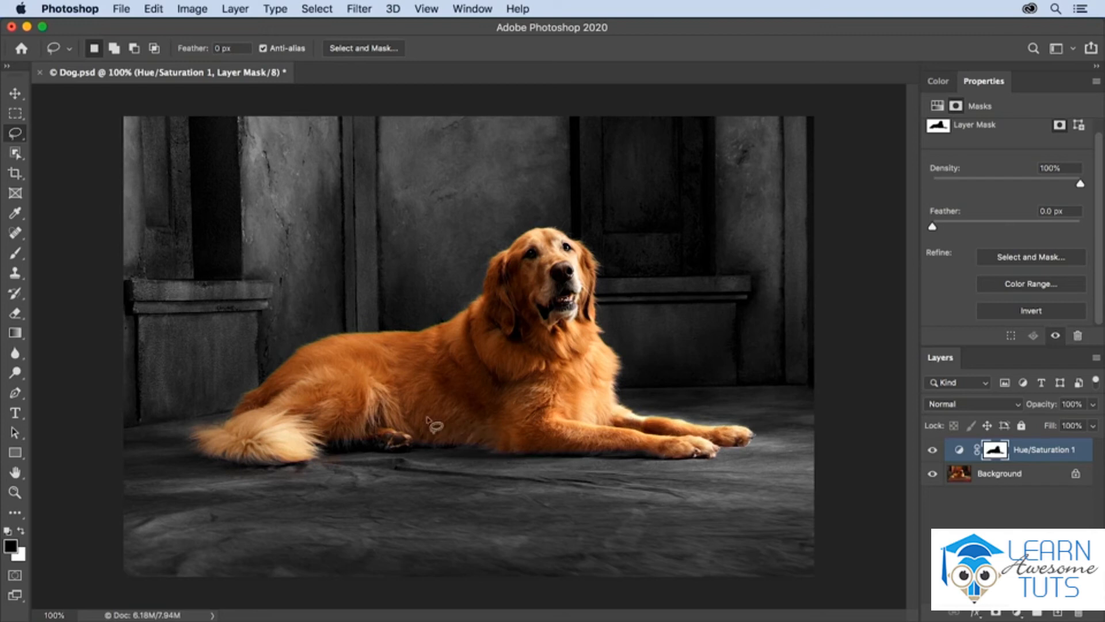
- Touch up the layer mask around the dog's tail with a size 30 Brush at 50% opacity, alternating black and white
key(b)
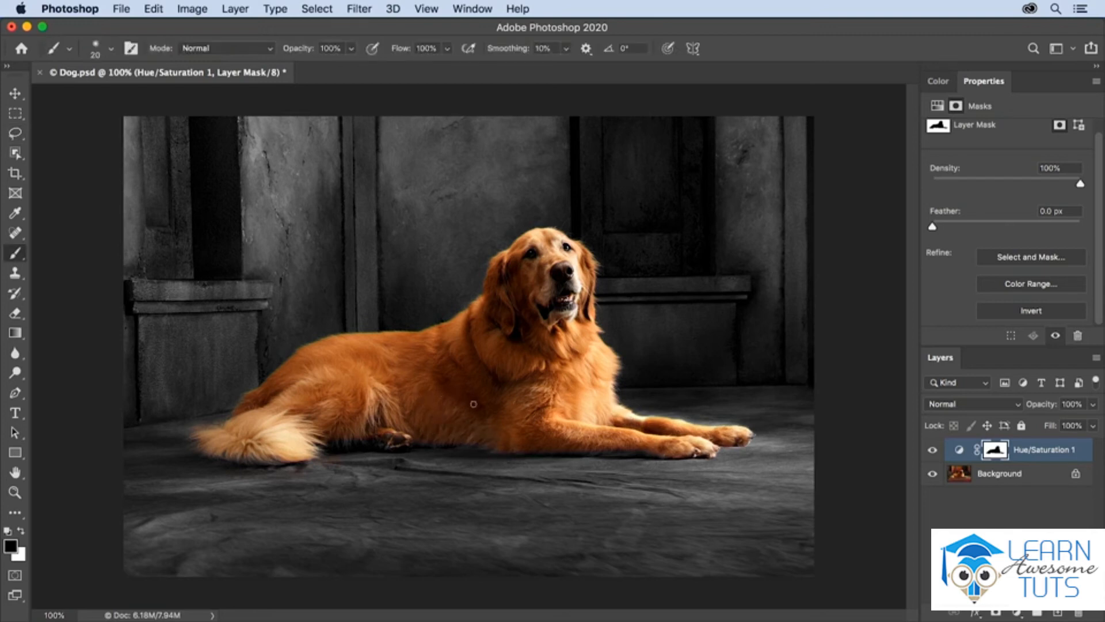
key(])
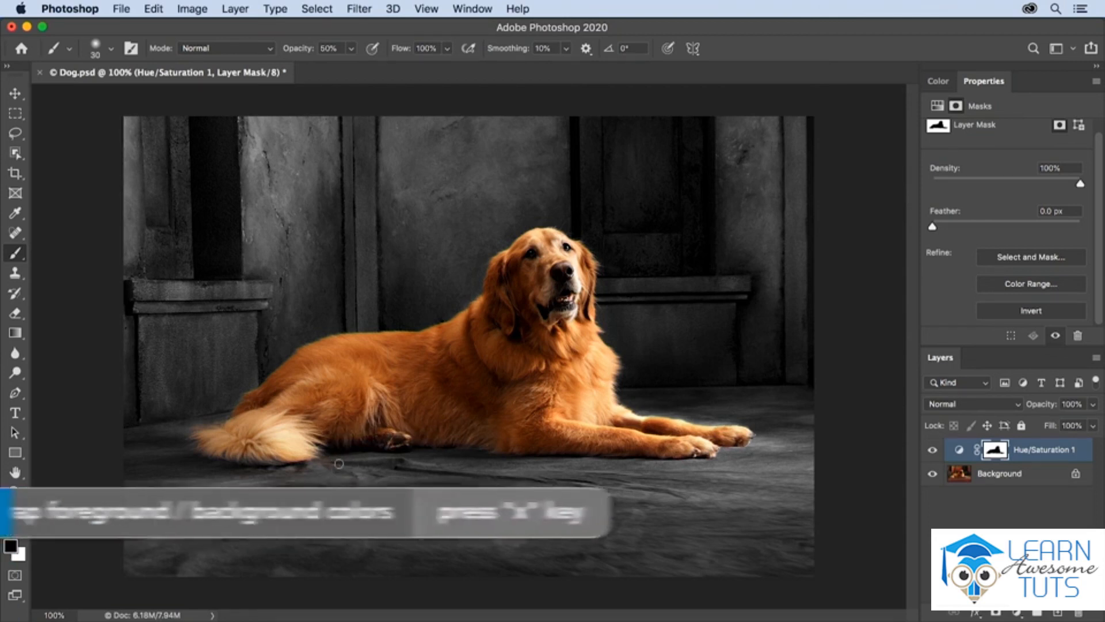
key(x)
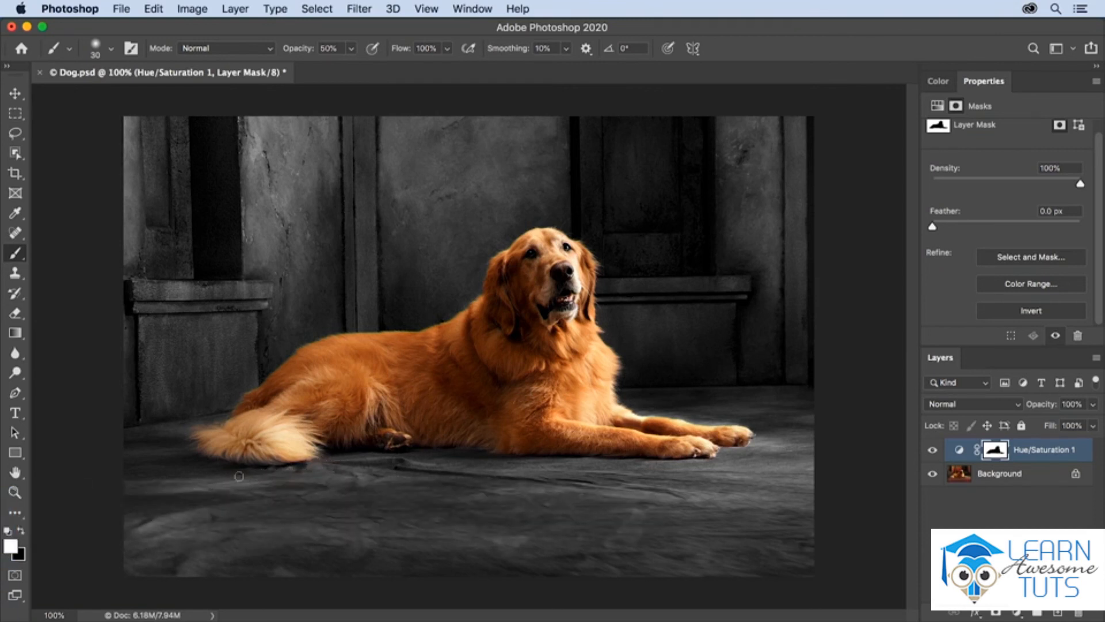
key(x)
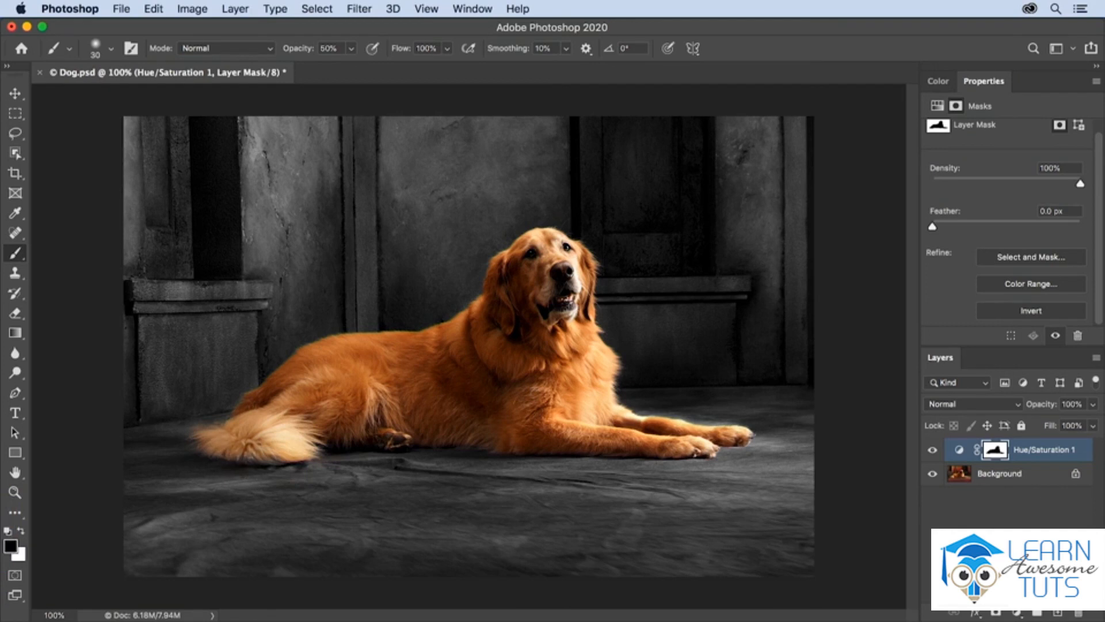